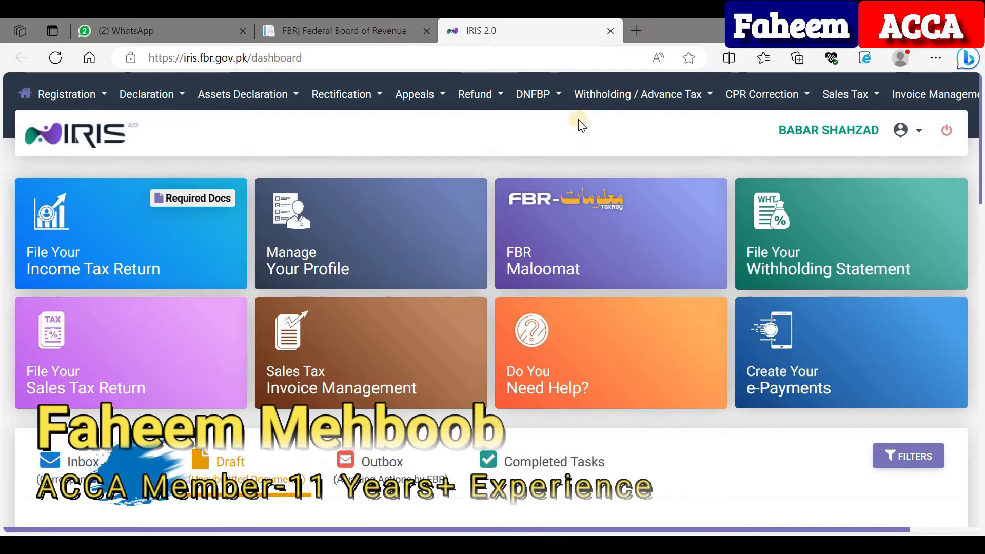
Step: Start a normal income tax return for the tax period 01-Jul-2022 - 30-Jun-2023
{"action": "left_click", "coordinate": [52, 252]}
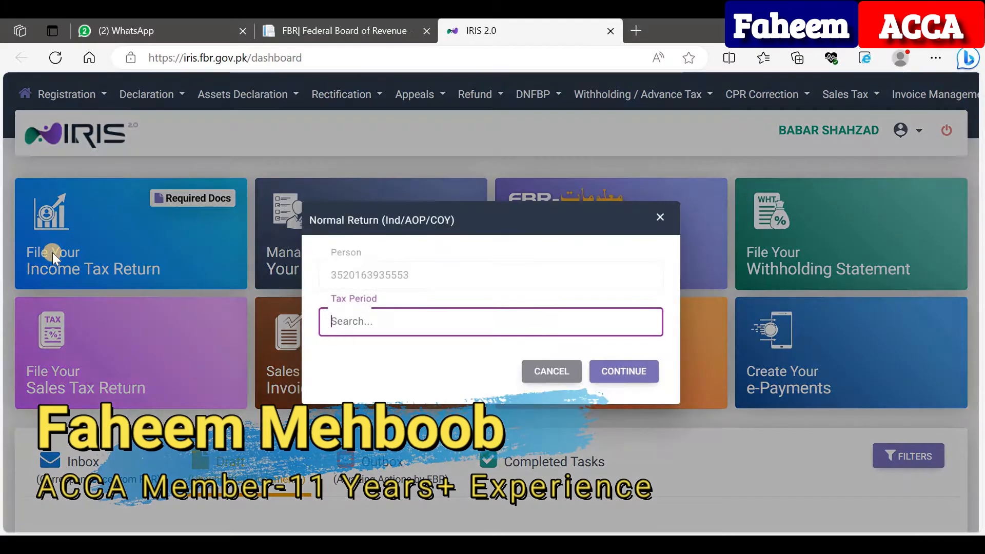
{"action": "type", "text": "2023"}
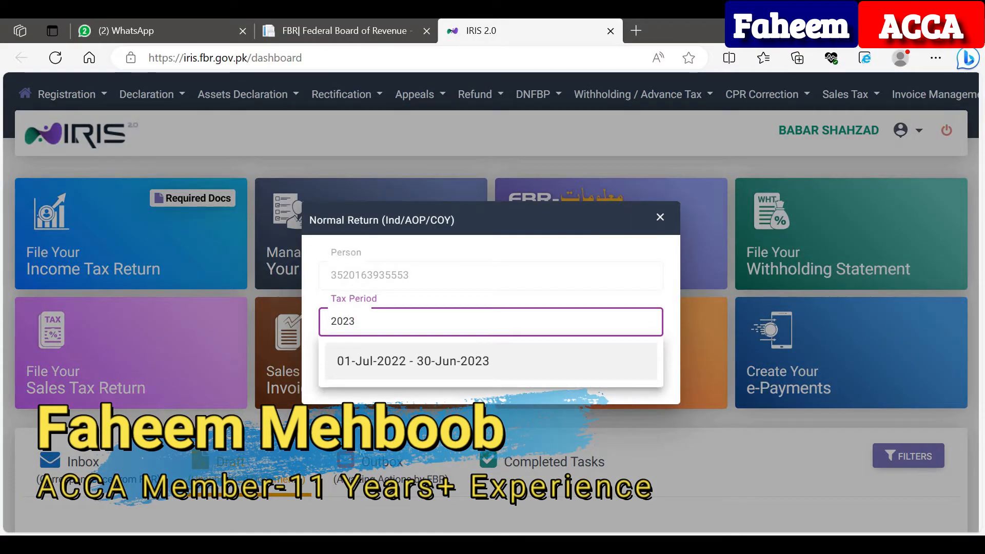
{"action": "left_click", "coordinate": [448, 371]}
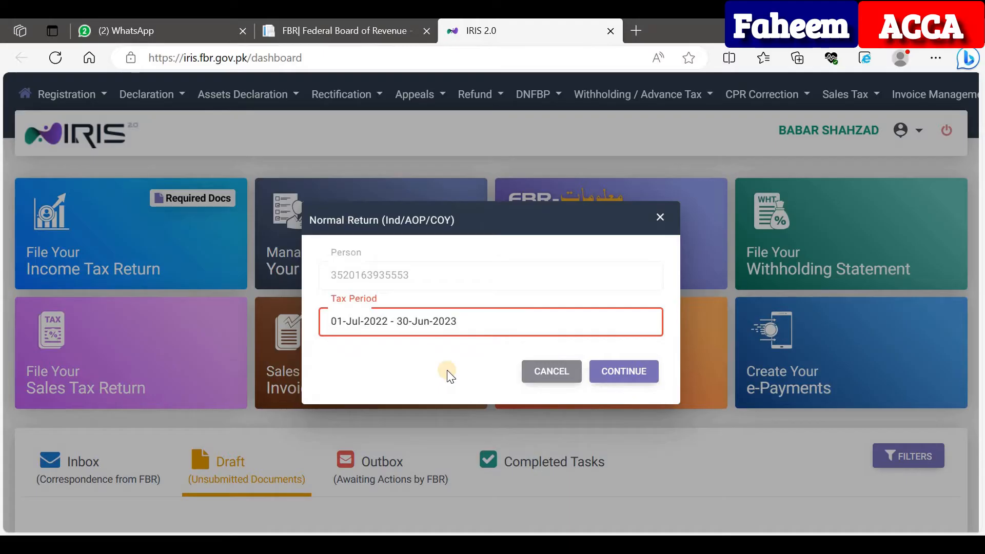
{"action": "left_click", "coordinate": [622, 379]}
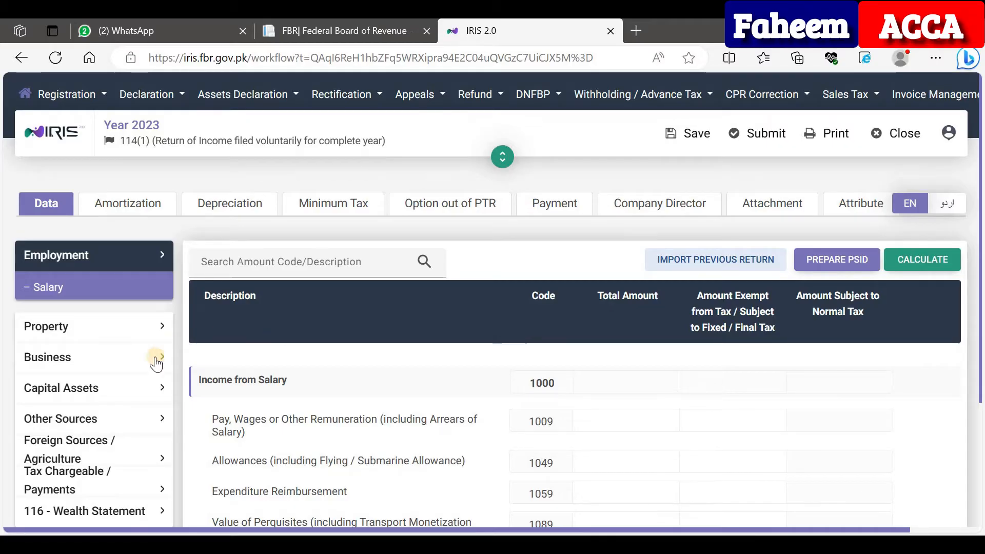
Step: Open Personal Assets / Liabilities in the 116 - Wealth Statement and review the listed asset entries
{"action": "scroll", "coordinate": [138, 390], "scroll_direction": "down", "scroll_amount": 2}
{"action": "left_click", "coordinate": [129, 402]}
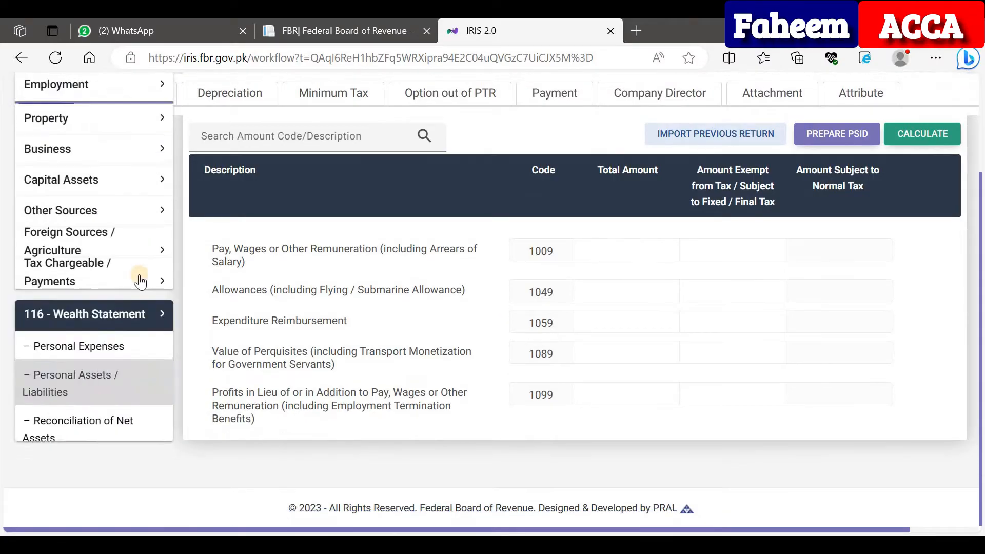
{"action": "left_click", "coordinate": [90, 384]}
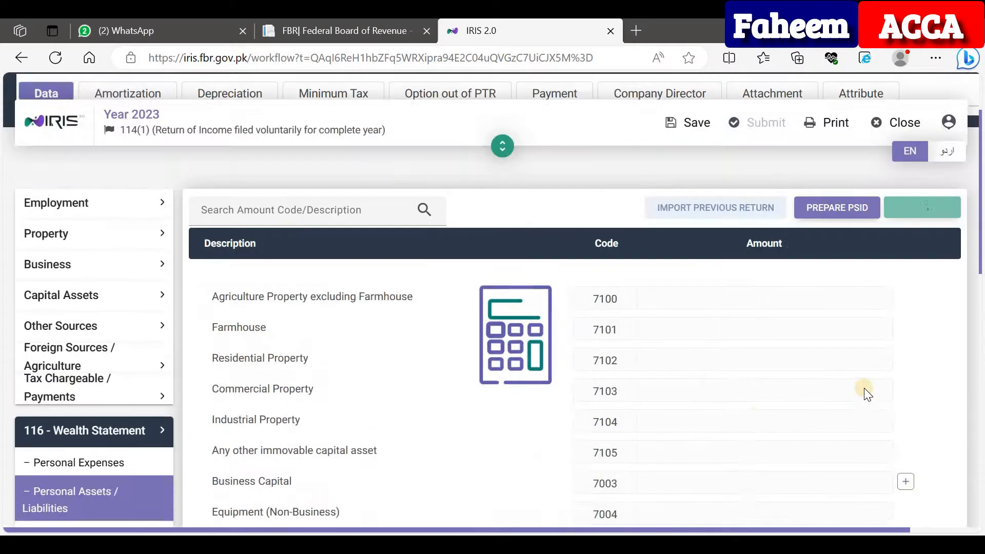
{"action": "scroll", "coordinate": [864, 399], "scroll_direction": "down", "scroll_amount": 10}
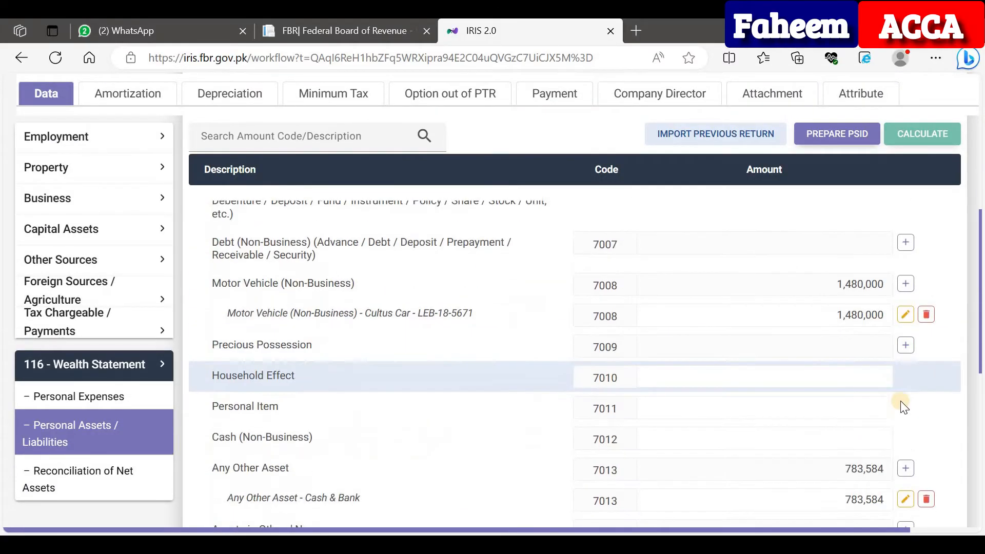
{"action": "scroll", "coordinate": [908, 398], "scroll_direction": "up", "scroll_amount": 10}
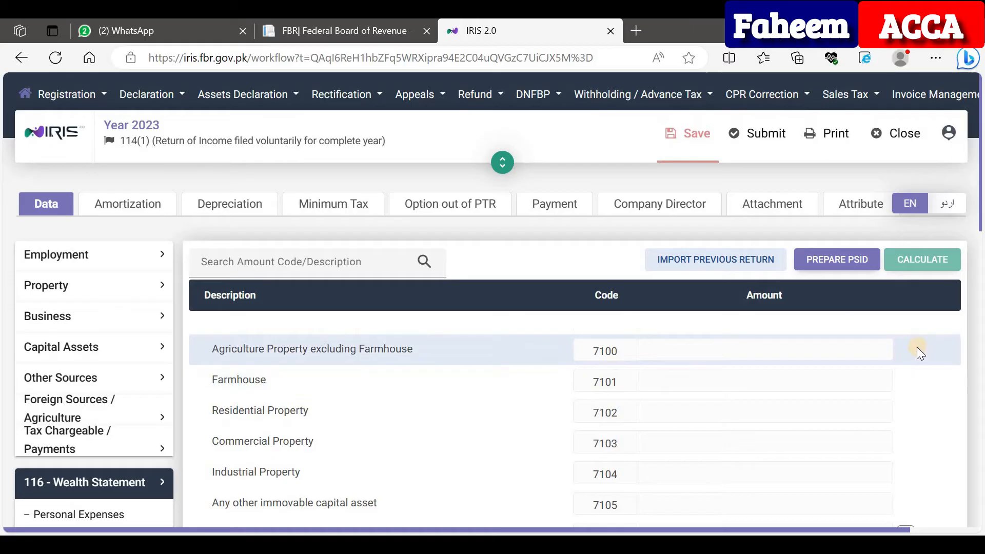
{"action": "scroll", "coordinate": [916, 347], "scroll_direction": "down", "scroll_amount": 5}
{"action": "left_click", "coordinate": [910, 362]}
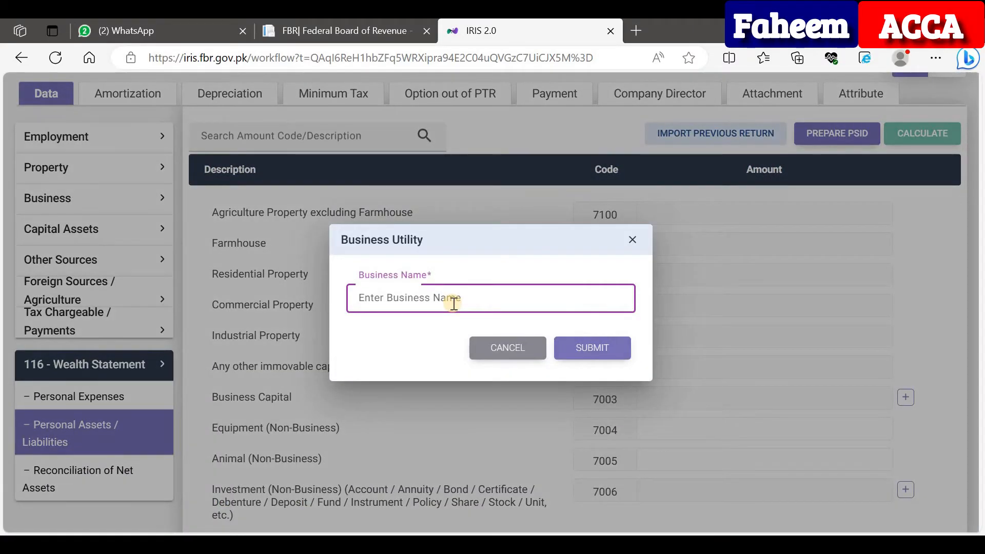
{"action": "left_click", "coordinate": [517, 348]}
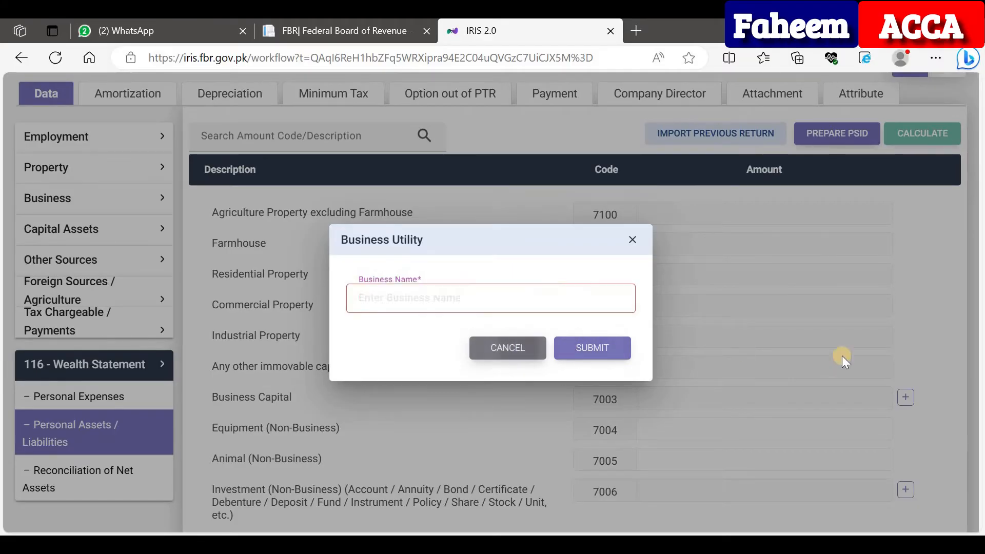
{"action": "scroll", "coordinate": [904, 359], "scroll_direction": "up", "scroll_amount": 4}
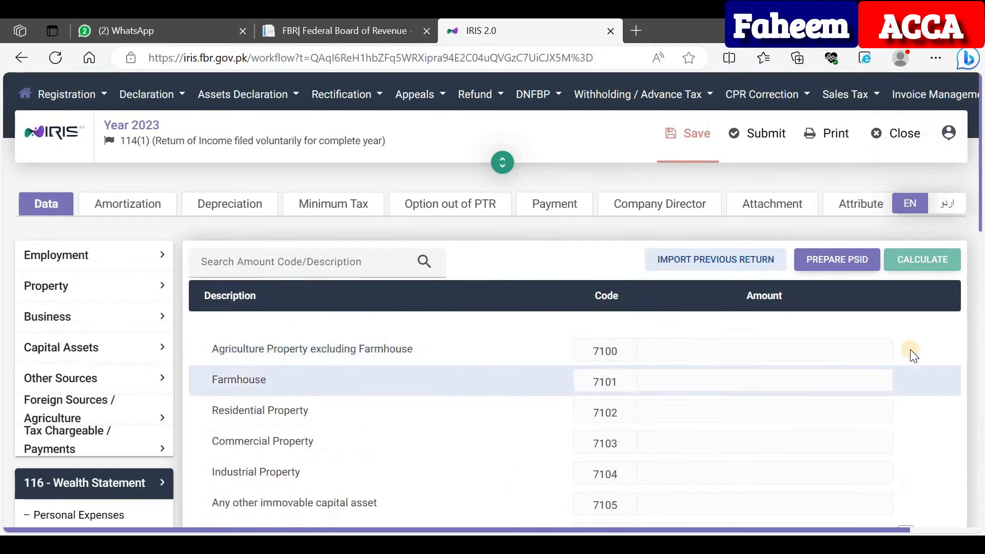
{"action": "scroll", "coordinate": [910, 349], "scroll_direction": "down", "scroll_amount": 4}
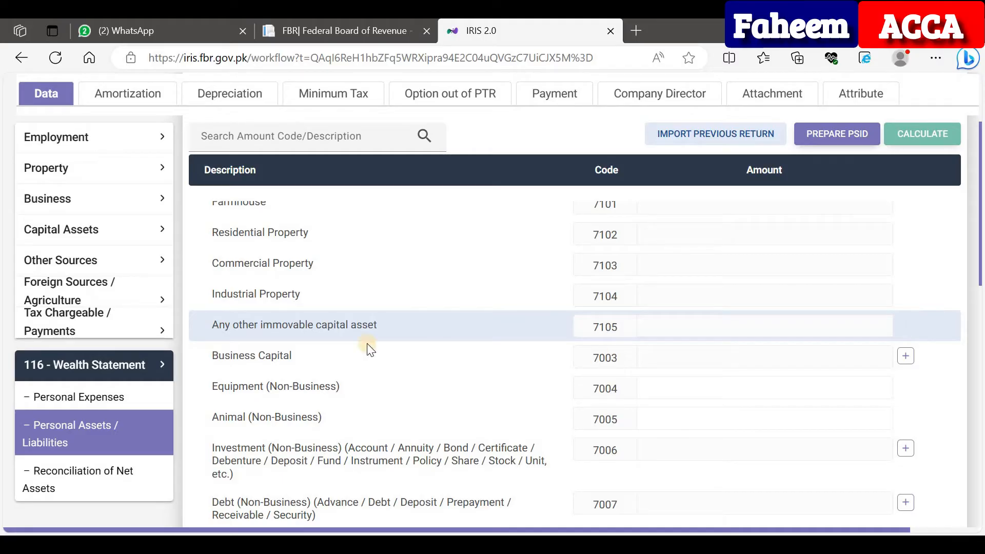
Step: Open Capital Assets u/s 7E under Tax Chargeable / Payments and review its property categories and total rows
{"action": "left_click", "coordinate": [89, 331]}
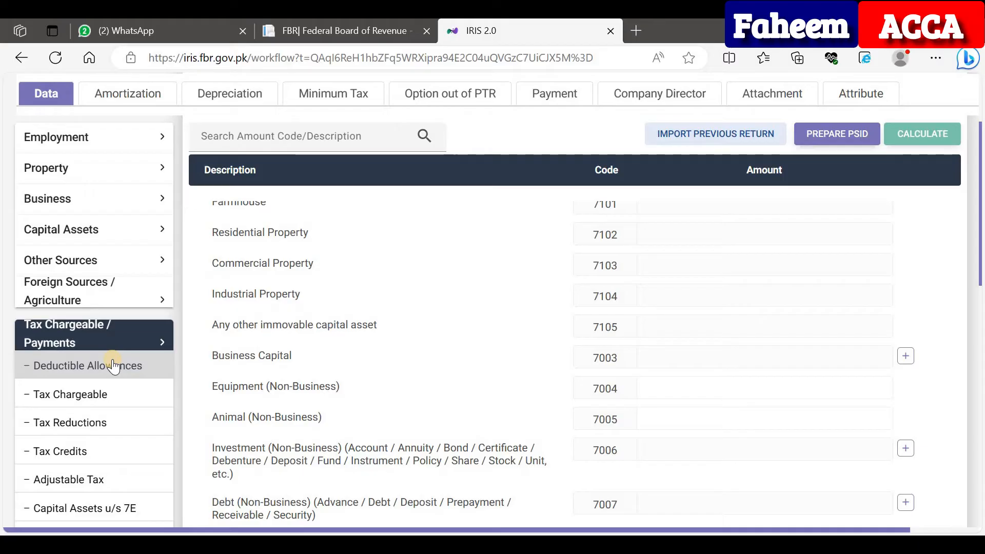
{"action": "left_click", "coordinate": [128, 405]}
{"action": "left_click", "coordinate": [109, 510]}
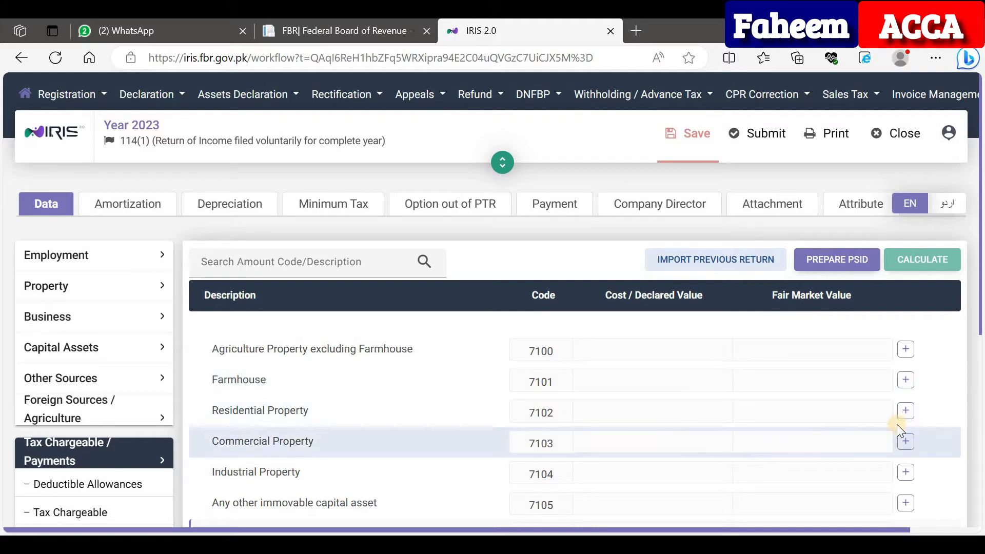
{"action": "scroll", "coordinate": [113, 272], "scroll_direction": "down", "scroll_amount": 3}
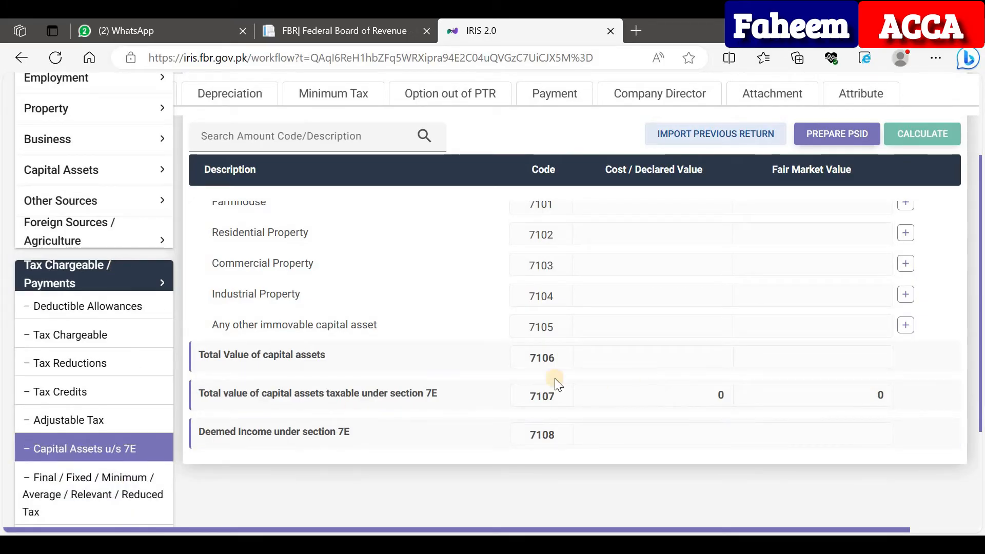
{"action": "scroll", "coordinate": [645, 374], "scroll_direction": "up", "scroll_amount": 3}
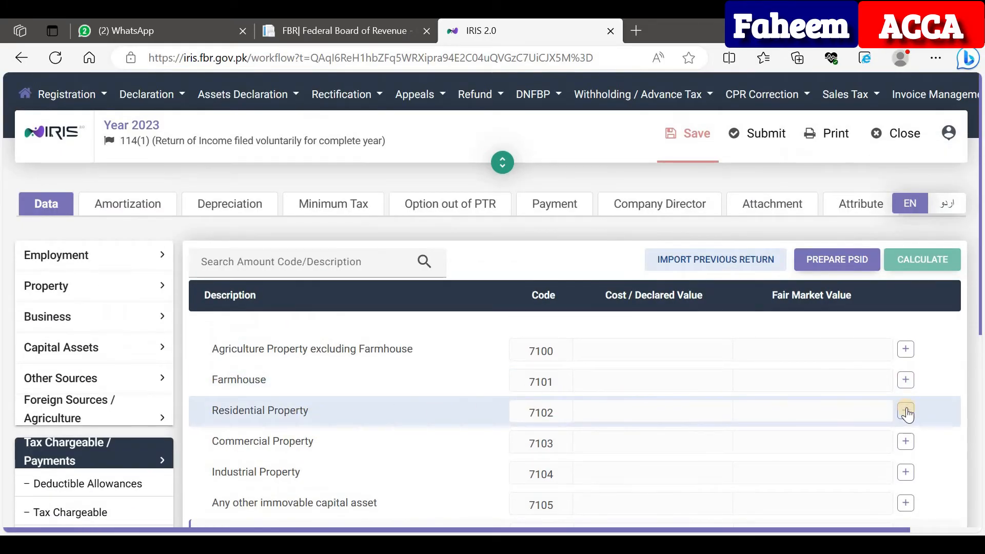
Step: Begin a Residential Property entry with the measurement unit Kanal, a total area of 1 and Lahore as the complete address
{"action": "left_click", "coordinate": [906, 412]}
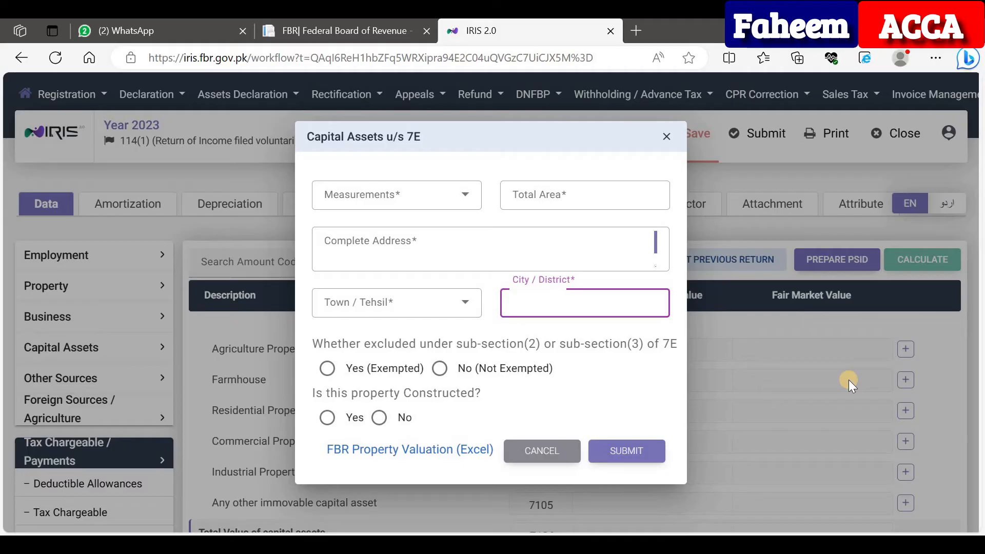
{"action": "left_click", "coordinate": [448, 199]}
{"action": "left_click", "coordinate": [380, 388]}
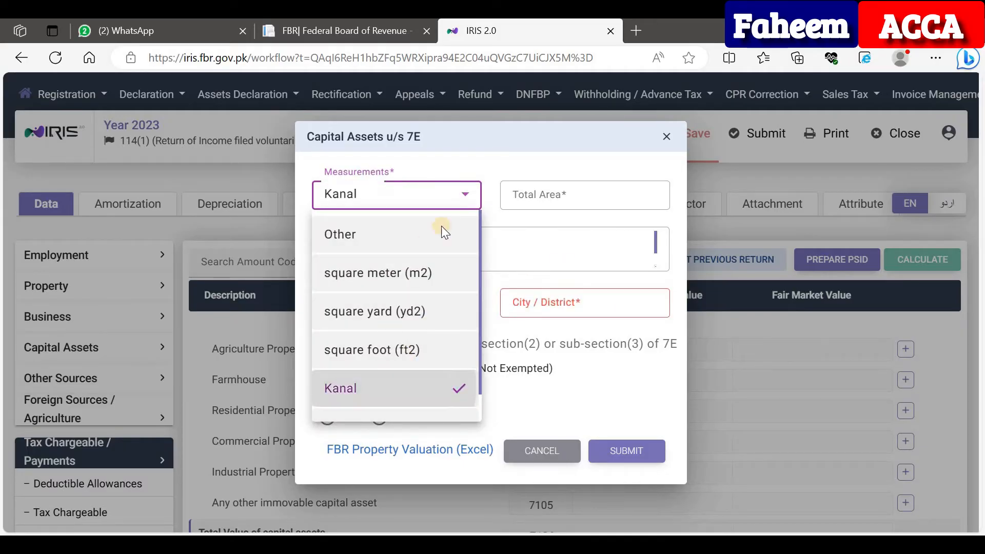
{"action": "left_click", "coordinate": [529, 196]}
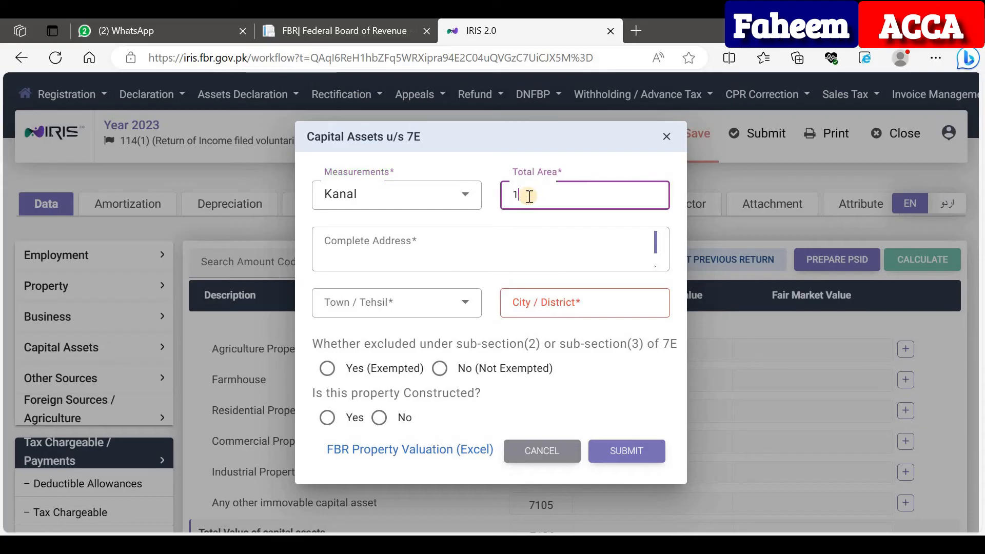
{"action": "left_click", "coordinate": [415, 253]}
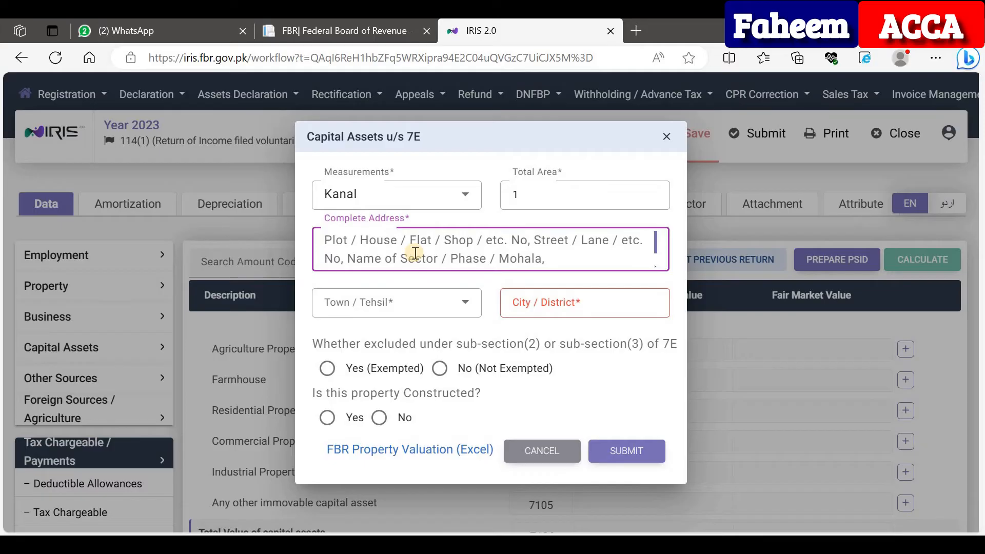
{"action": "type", "text": "Lahore"}
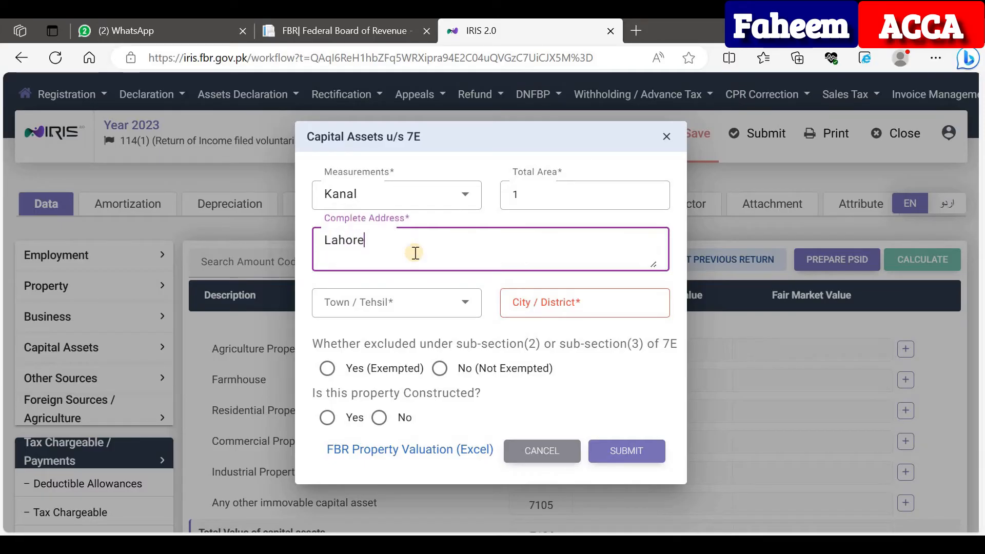
Step: Set the property's town / tehsil to Lahore Nishter Town and mark it as excluded under section 7E with Yes (Exempted)
{"action": "left_click", "coordinate": [416, 302]}
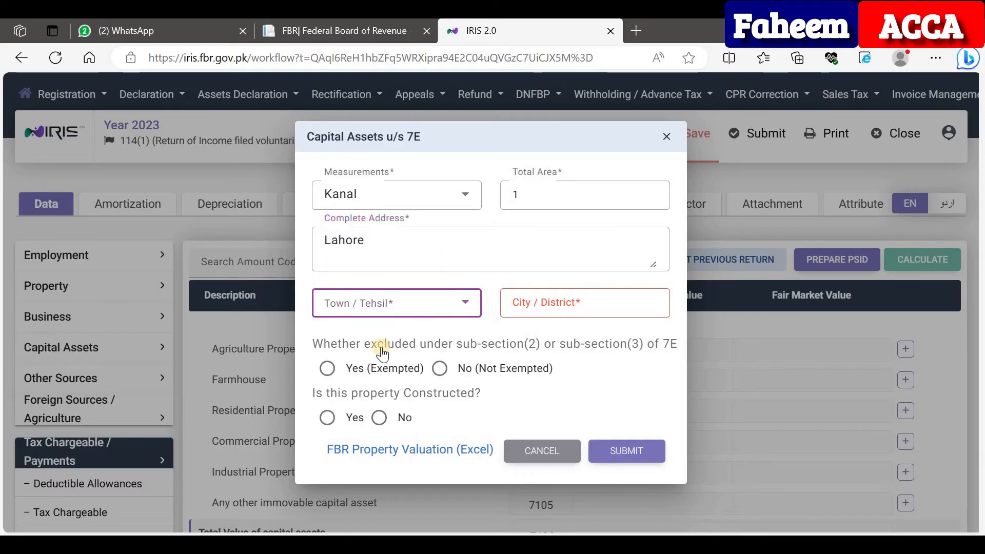
{"action": "scroll", "coordinate": [382, 354], "scroll_direction": "down", "scroll_amount": 10}
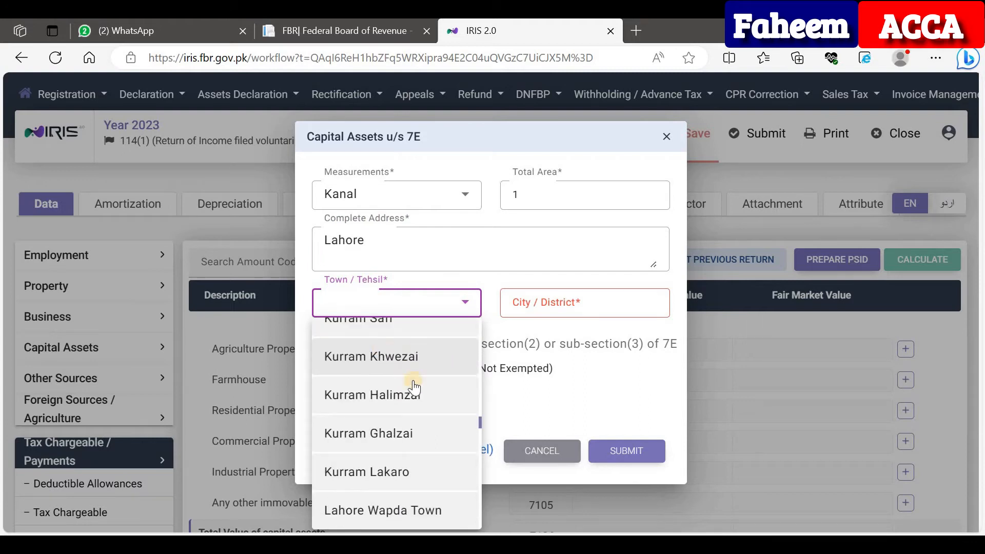
{"action": "scroll", "coordinate": [418, 480], "scroll_direction": "down", "scroll_amount": 1}
{"action": "left_click", "coordinate": [422, 490]}
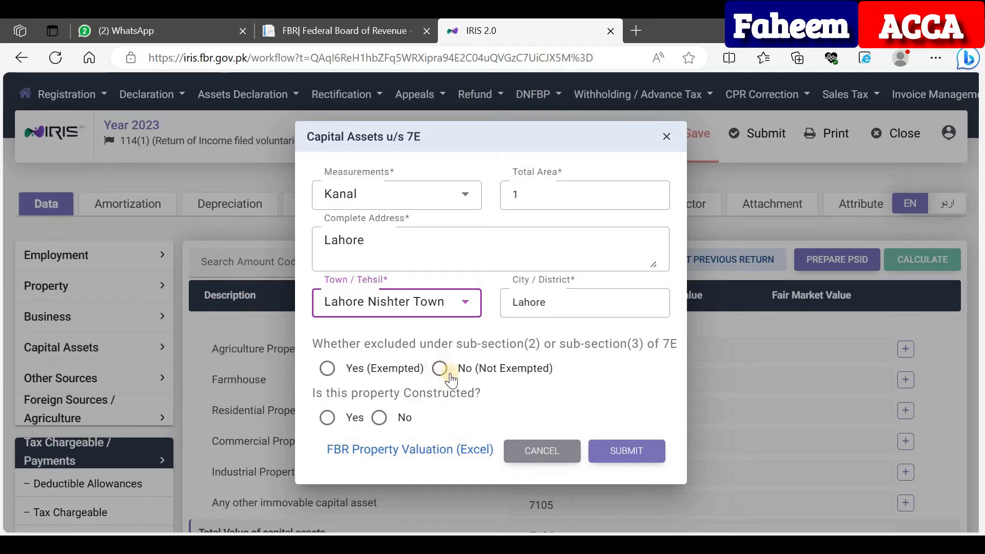
{"action": "left_click", "coordinate": [349, 368]}
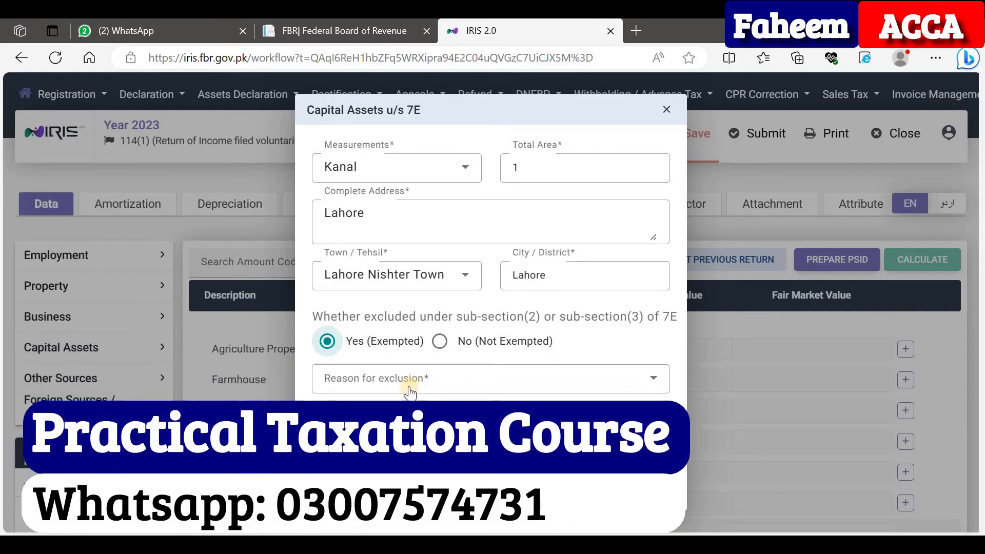
Step: Examine all the available reasons for excluding the residential property from section 7E
{"action": "left_click", "coordinate": [429, 381]}
{"action": "scroll", "coordinate": [440, 323], "scroll_direction": "down", "scroll_amount": 5}
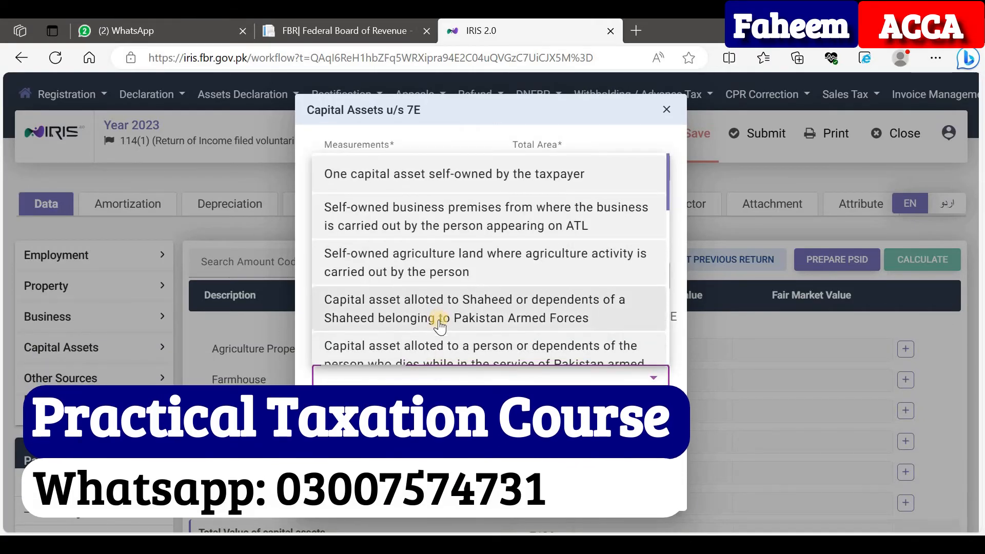
{"action": "scroll", "coordinate": [440, 323], "scroll_direction": "up", "scroll_amount": 10}
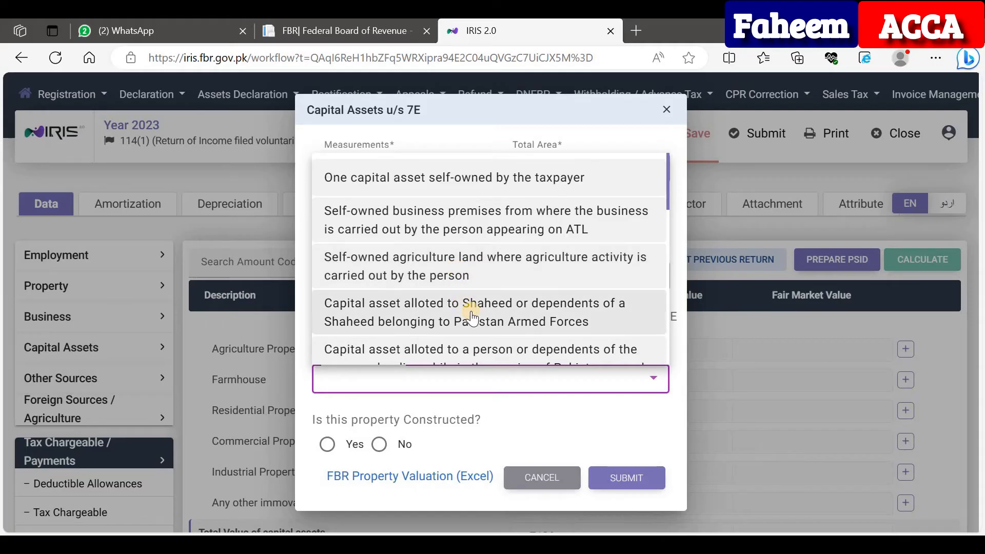
{"action": "scroll", "coordinate": [471, 317], "scroll_direction": "down", "scroll_amount": 1}
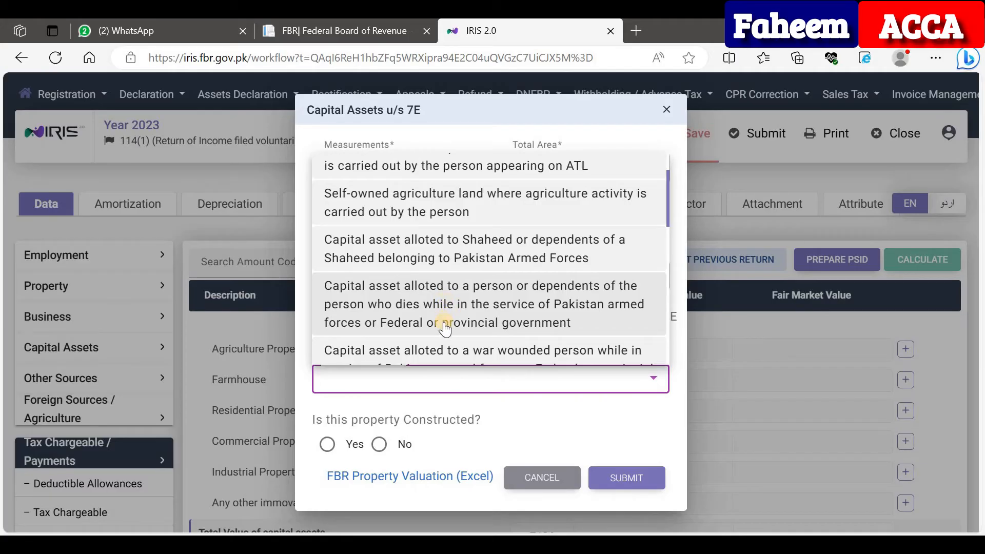
{"action": "scroll", "coordinate": [445, 328], "scroll_direction": "down", "scroll_amount": 1}
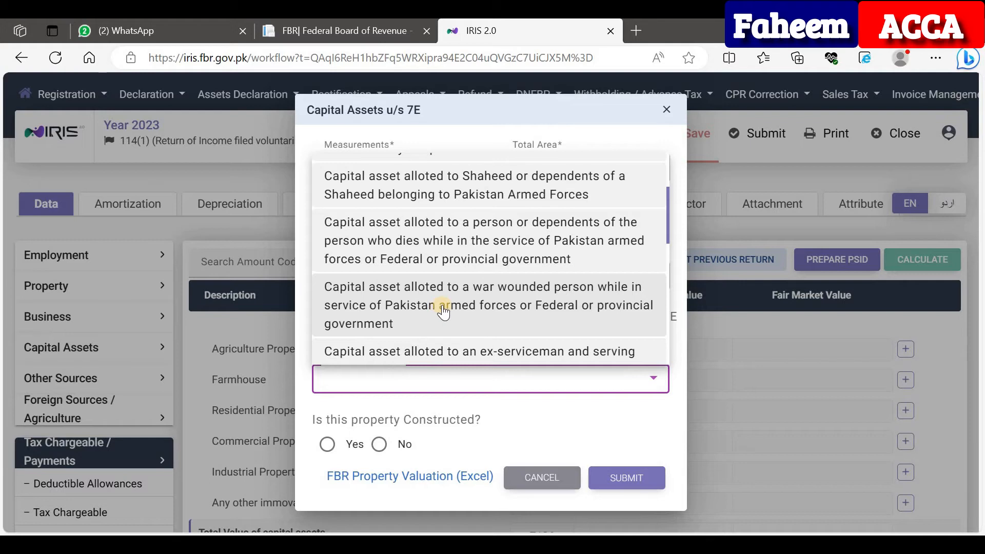
{"action": "scroll", "coordinate": [443, 312], "scroll_direction": "down", "scroll_amount": 1}
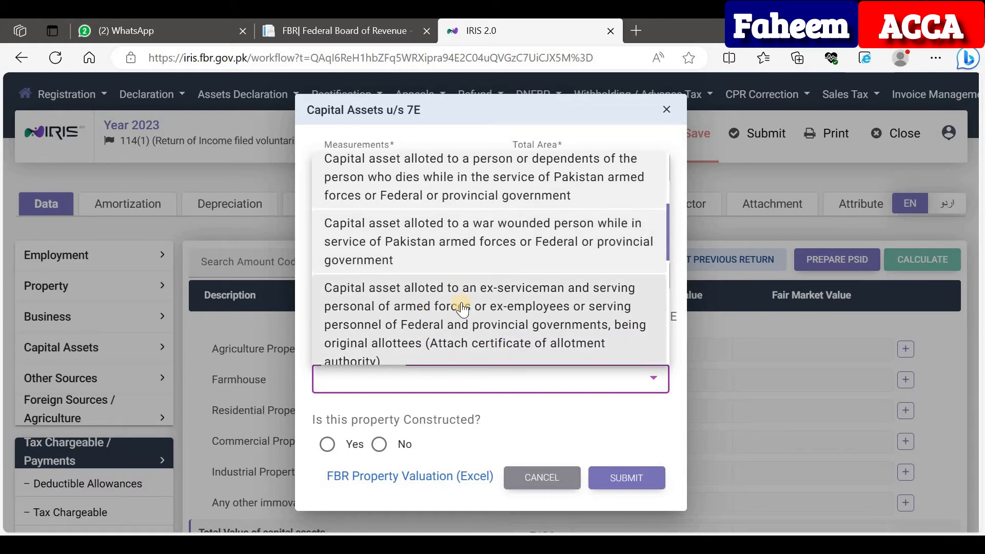
{"action": "scroll", "coordinate": [464, 313], "scroll_direction": "down", "scroll_amount": 1}
{"action": "scroll", "coordinate": [465, 313], "scroll_direction": "down", "scroll_amount": 1}
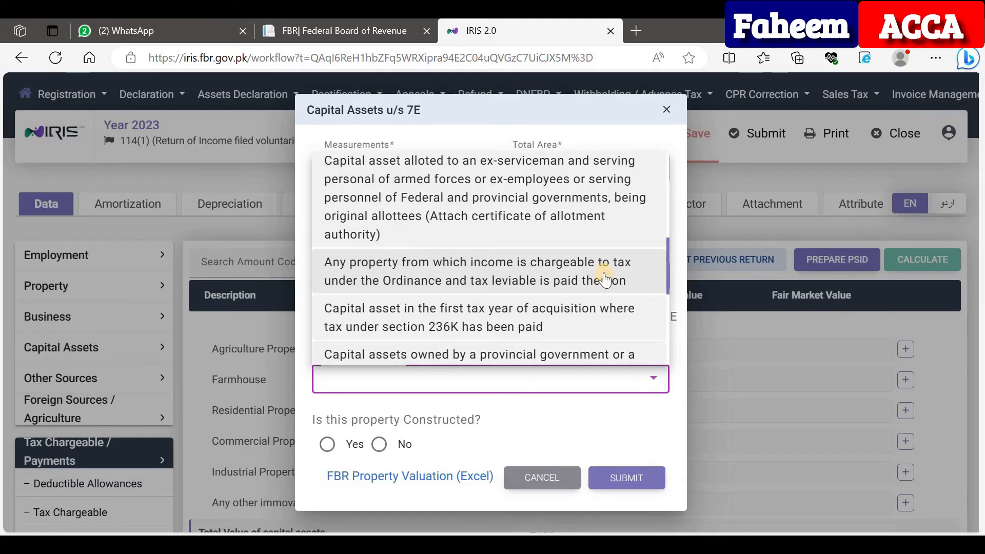
{"action": "scroll", "coordinate": [507, 288], "scroll_direction": "down", "scroll_amount": 1}
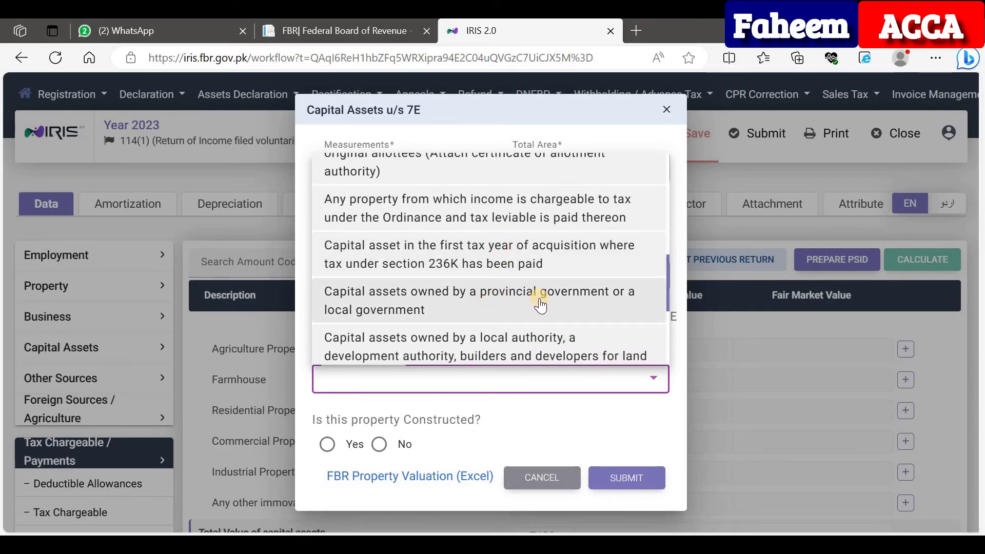
{"action": "scroll", "coordinate": [540, 306], "scroll_direction": "down", "scroll_amount": 2}
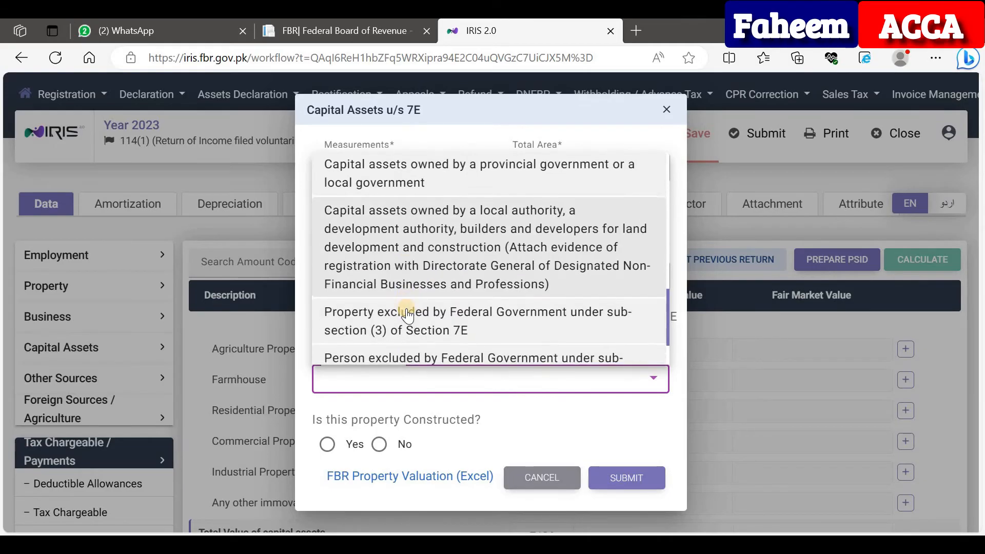
{"action": "scroll", "coordinate": [405, 308], "scroll_direction": "down", "scroll_amount": 2}
{"action": "scroll", "coordinate": [503, 324], "scroll_direction": "down", "scroll_amount": 1}
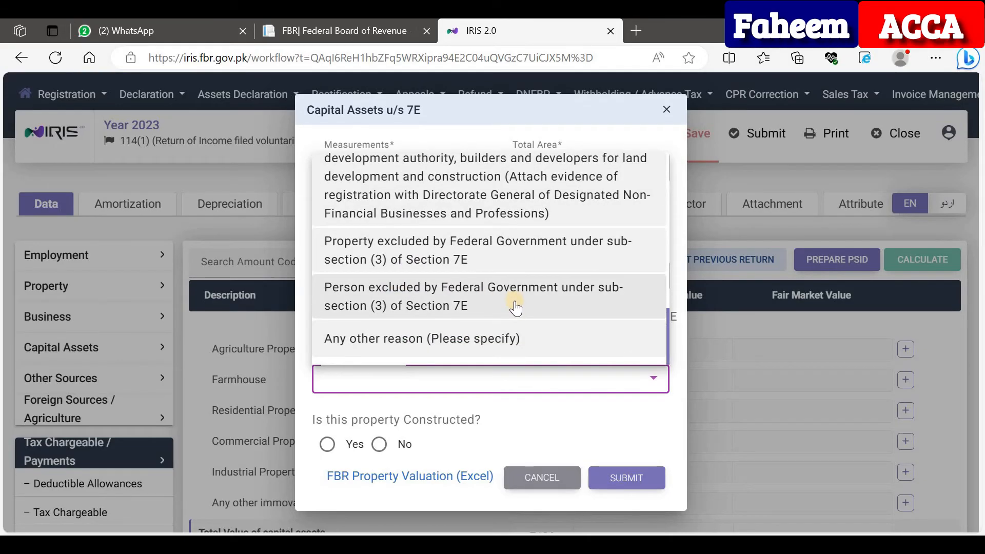
{"action": "scroll", "coordinate": [516, 307], "scroll_direction": "up", "scroll_amount": 8}
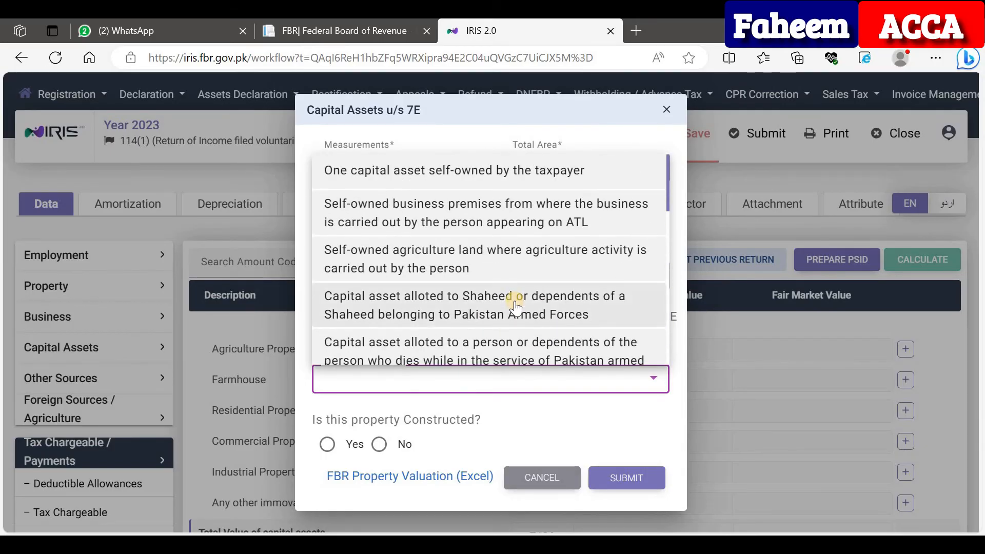
Step: Set the exclusion reason to Any other reason, specify "Plot Purchase with value of less 25Million", and submit the property as not constructed
{"action": "scroll", "coordinate": [516, 307], "scroll_direction": "down", "scroll_amount": 8}
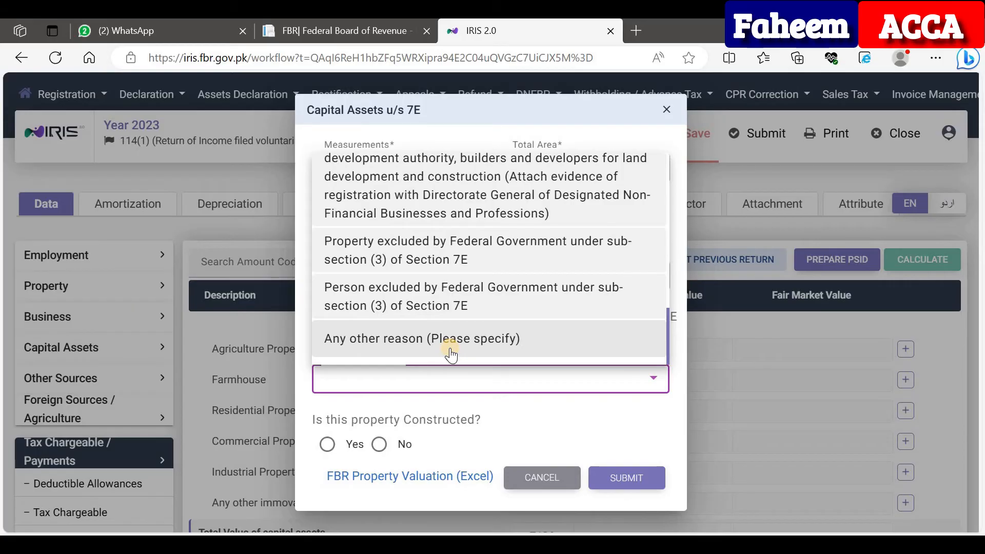
{"action": "left_click", "coordinate": [451, 354]}
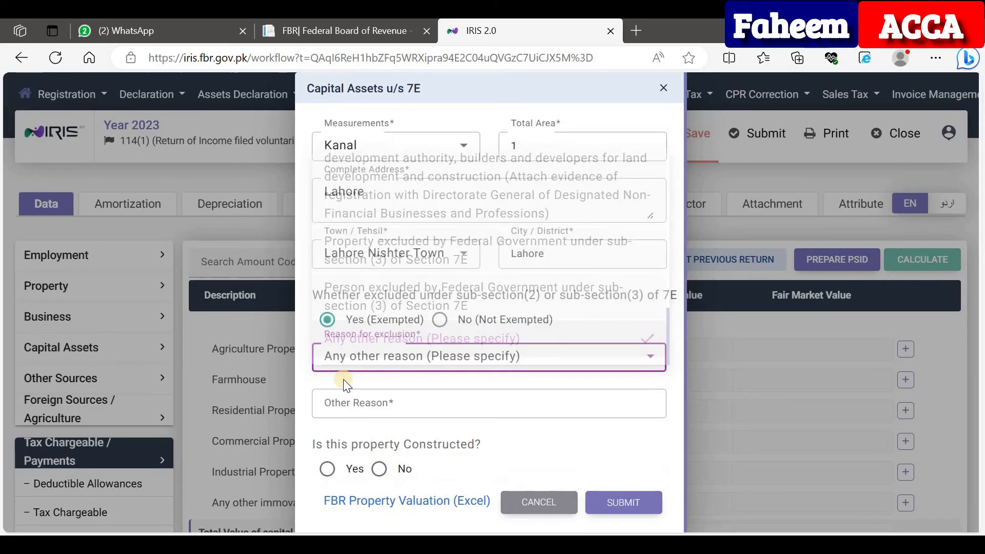
{"action": "left_click", "coordinate": [372, 402]}
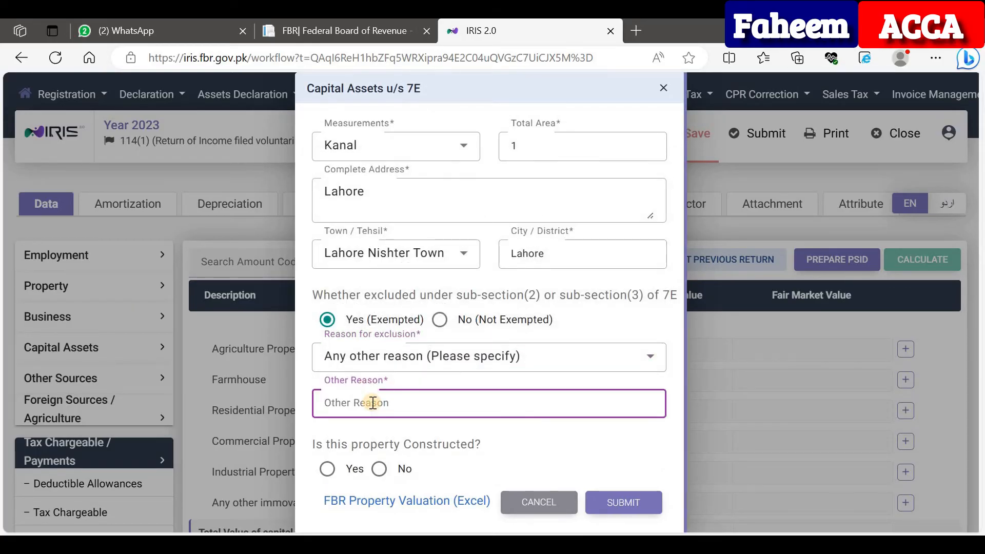
{"action": "type", "text": "Plot P"}
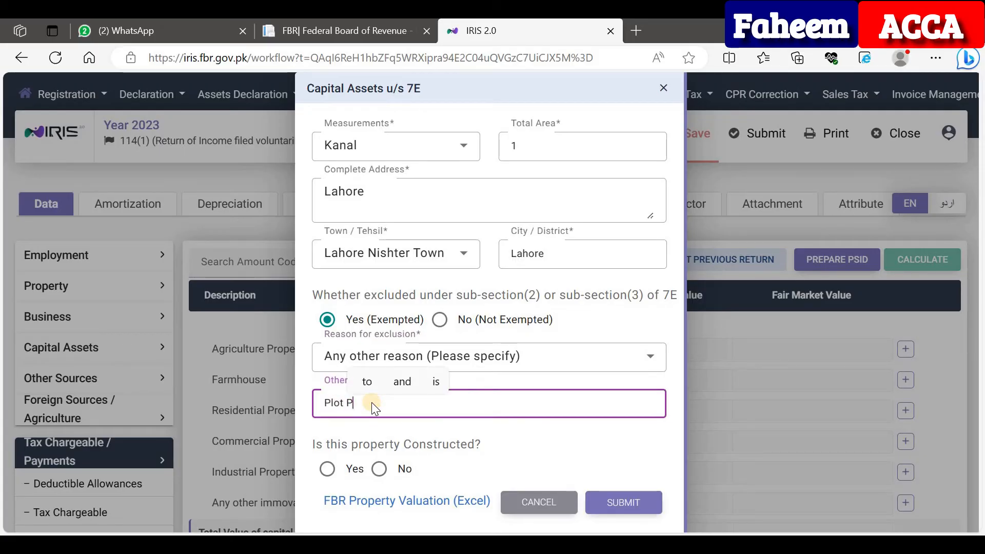
{"action": "type", "text": "urchase woth"}
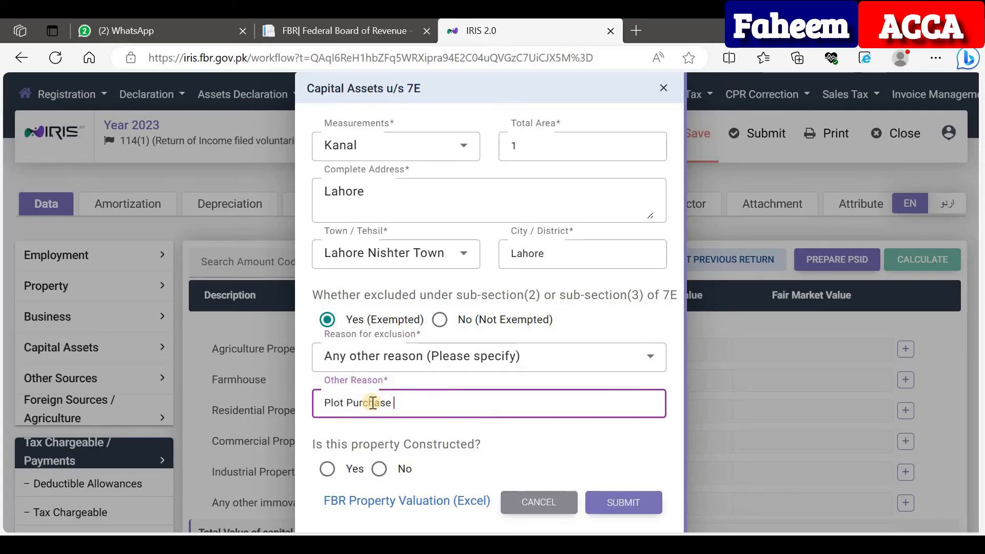
{"action": "key", "text": "BackSpace"}
{"action": "key", "text": "BackSpace"}
{"action": "key", "text": "BackSpace"}
{"action": "type", "text": "ith val"}
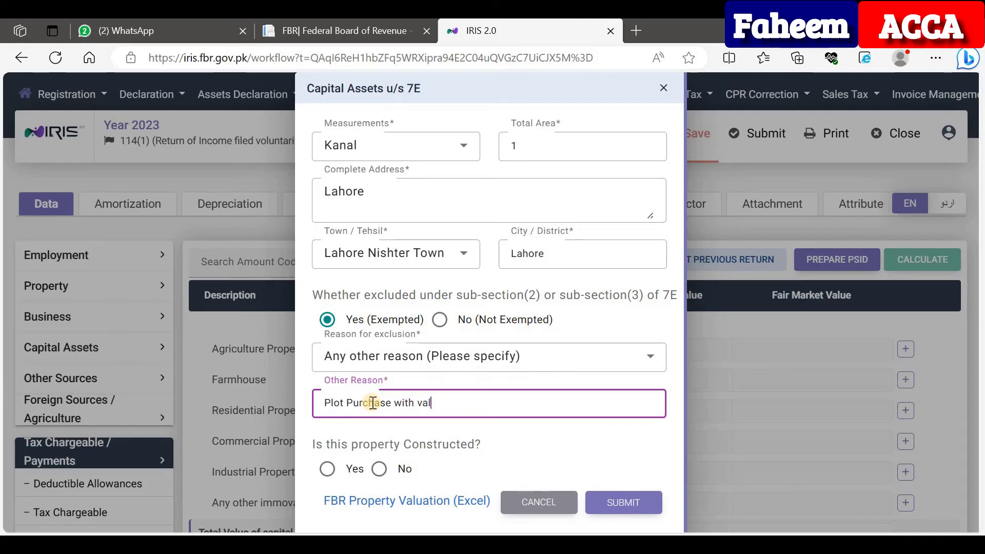
{"action": "type", "text": "ue of less 25Million"}
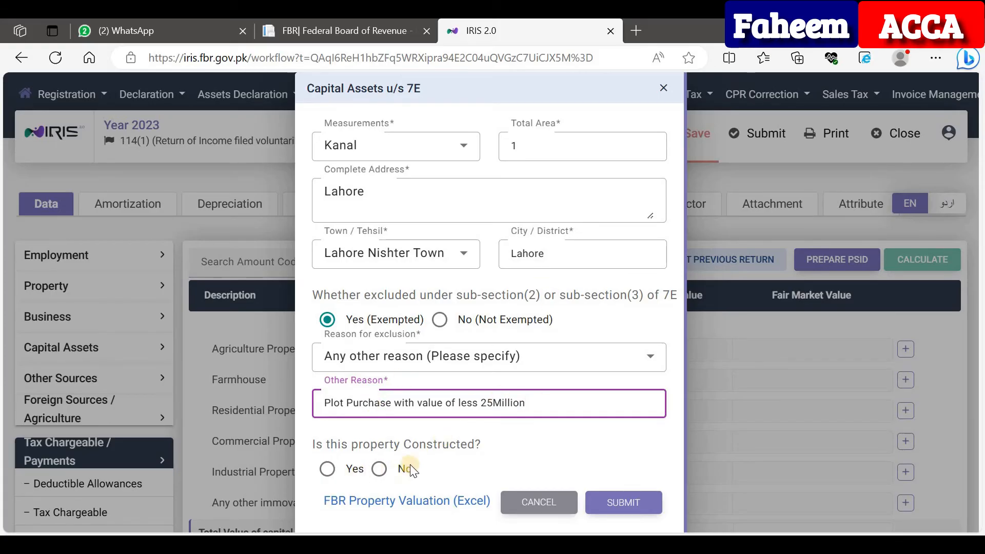
{"action": "left_click", "coordinate": [380, 469]}
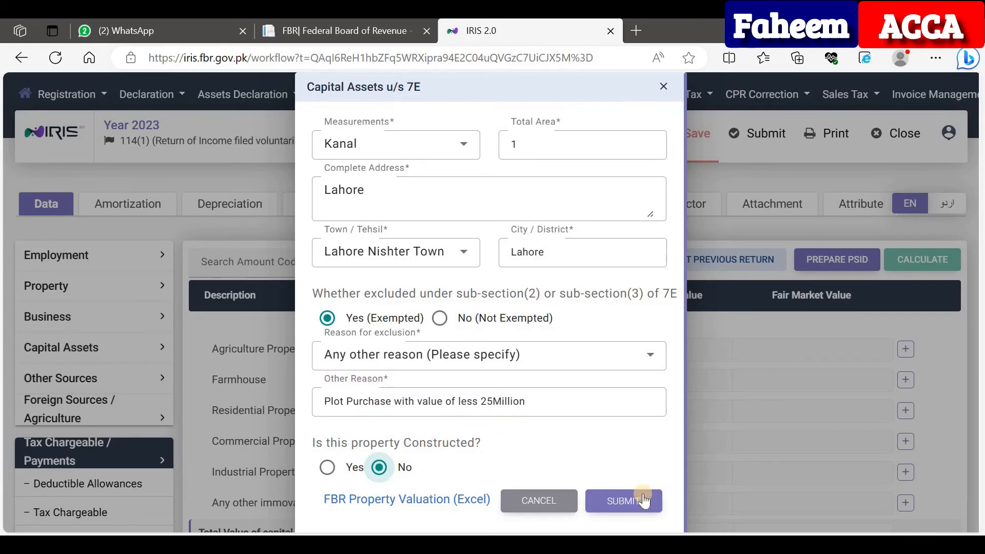
{"action": "left_click", "coordinate": [622, 501]}
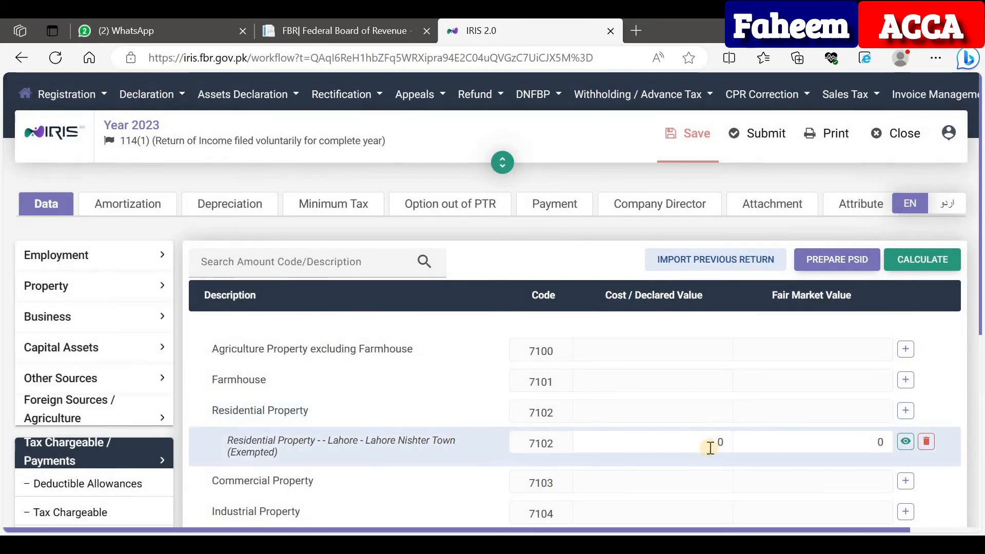
Step: Enter 5,000,000 as both the declared cost and the fair market value of the exempted Lahore property, and calculate the return
{"action": "left_click", "coordinate": [733, 444]}
{"action": "type", "text": "5000000"}
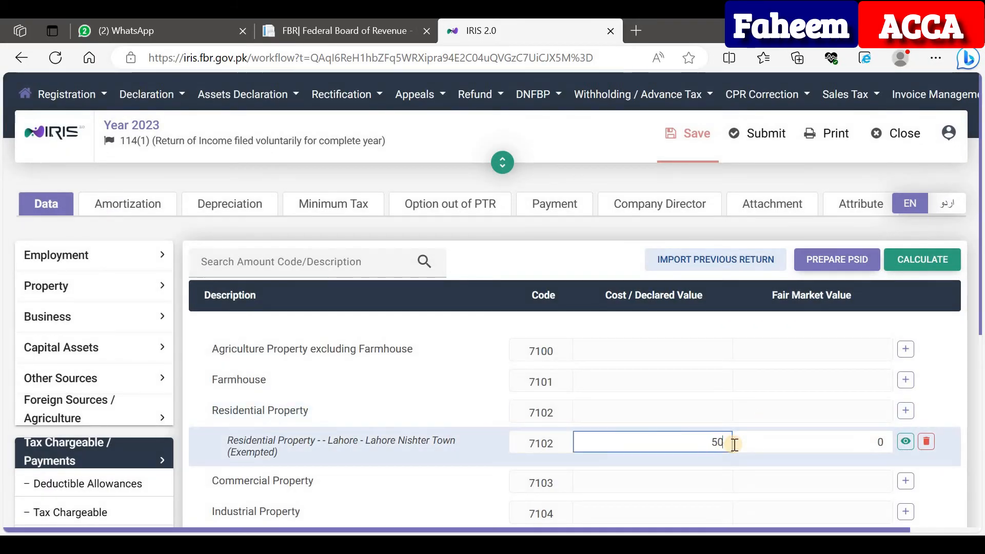
{"action": "key", "text": "Tab"}
{"action": "type", "text": "5,000,000"}
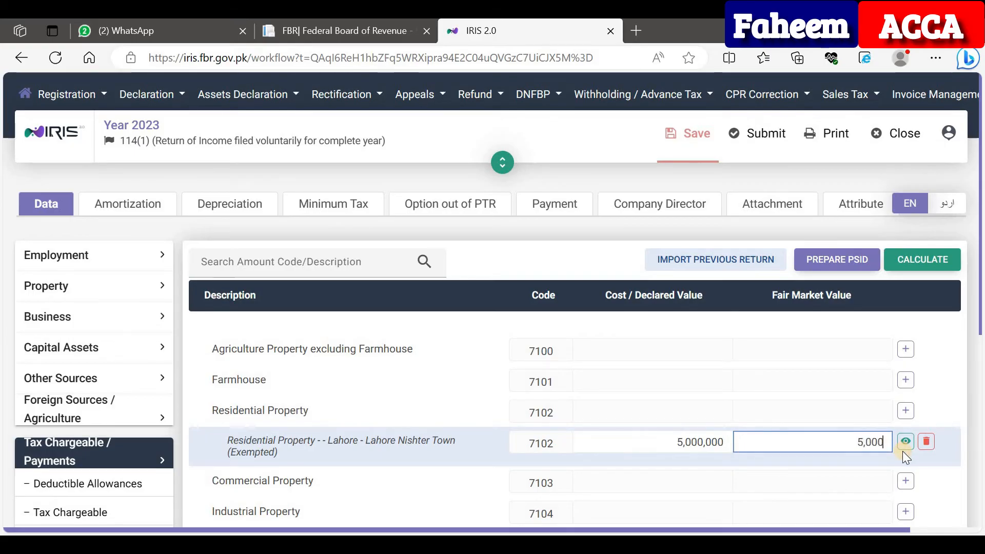
{"action": "left_click", "coordinate": [939, 270]}
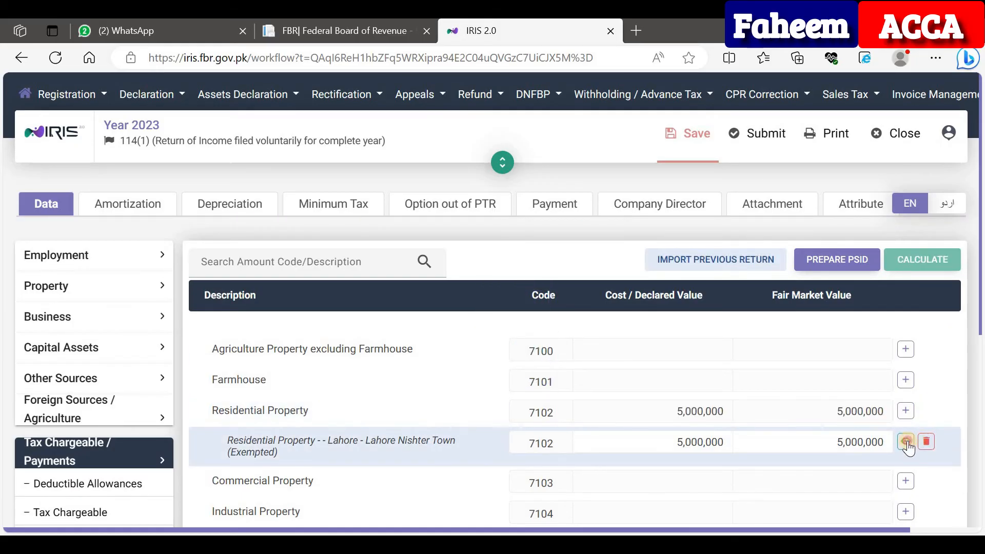
Step: Review the saved details of the exempted Lahore residential property and close them
{"action": "left_click", "coordinate": [850, 432]}
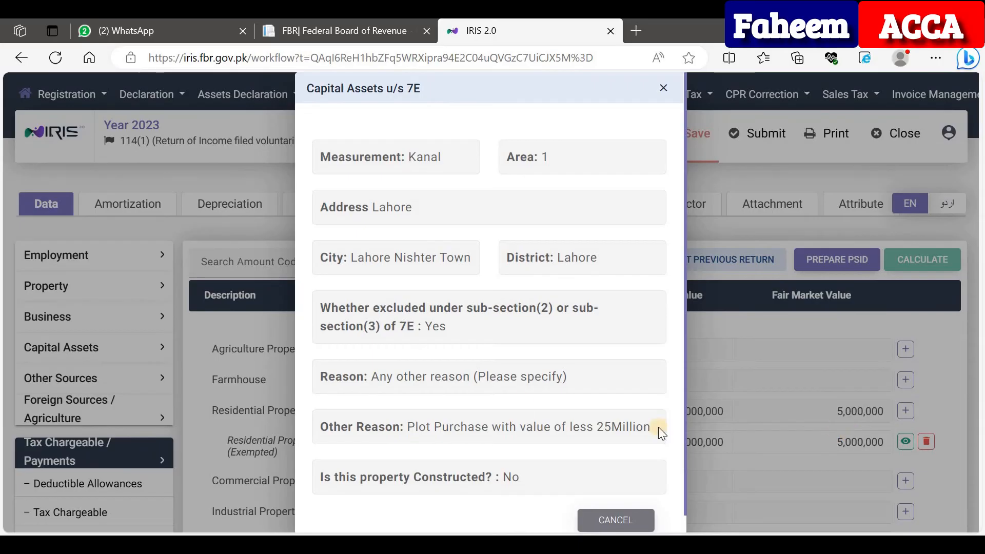
{"action": "scroll", "coordinate": [523, 328], "scroll_direction": "down", "scroll_amount": 1}
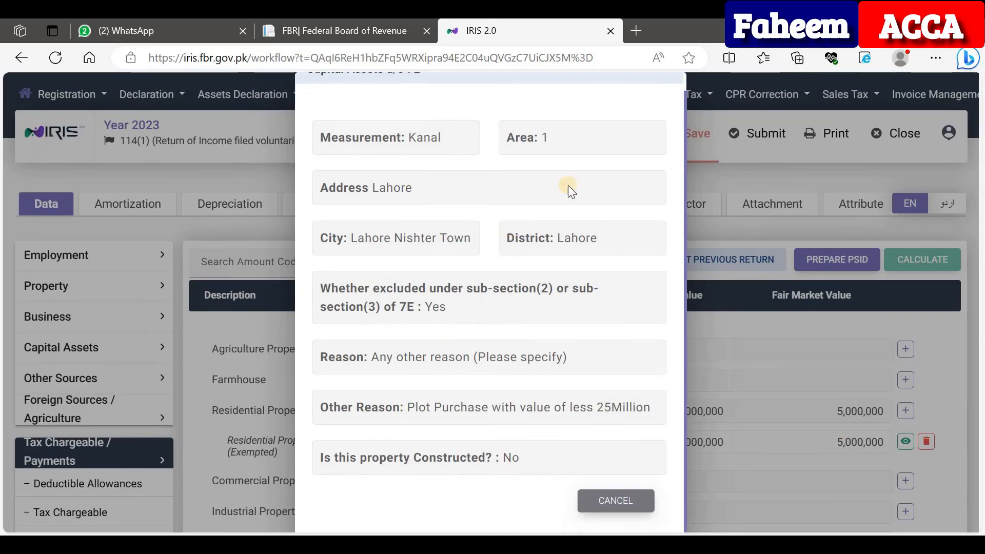
{"action": "left_click", "coordinate": [638, 502]}
Step: Open Personal Assets / Liabilities in the 116 wealth statement to check the residential property entry
{"action": "scroll", "coordinate": [154, 444], "scroll_direction": "down", "scroll_amount": 5}
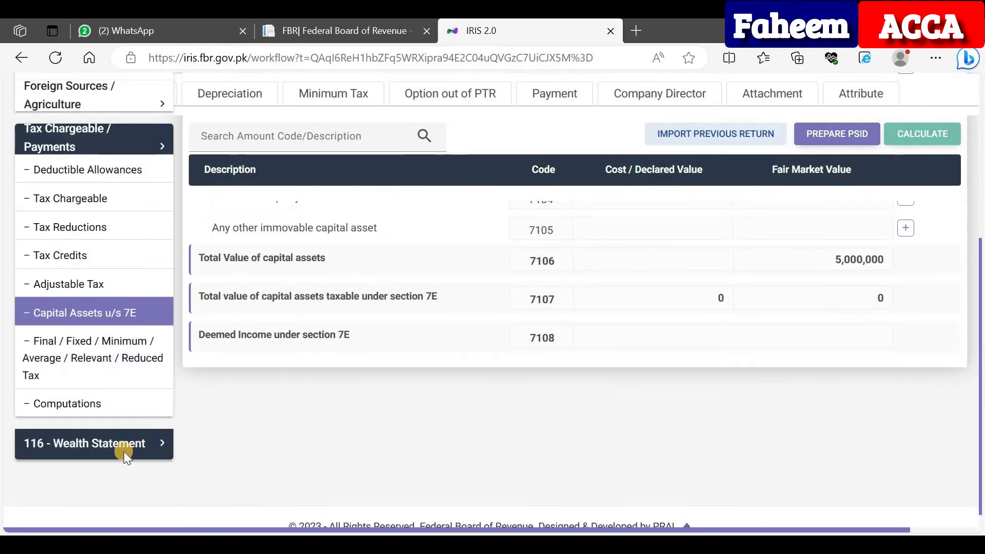
{"action": "left_click", "coordinate": [124, 451]}
{"action": "left_click", "coordinate": [119, 370]}
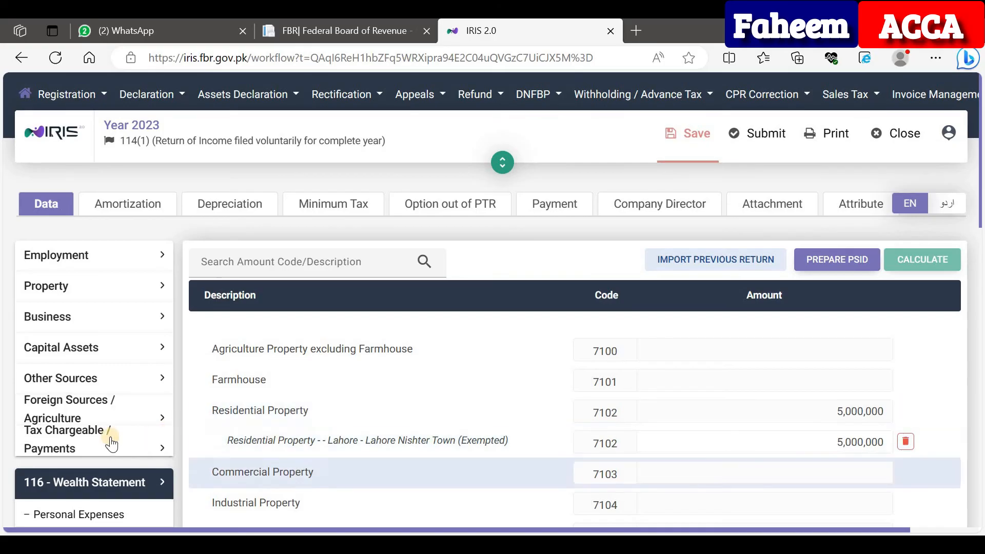
Step: Return to Capital Assets u/s 7E under Tax Chargeable / Payments and review the property rows and section 7E totals
{"action": "scroll", "coordinate": [76, 328], "scroll_direction": "down", "scroll_amount": 3}
{"action": "left_click", "coordinate": [76, 328]}
{"action": "left_click", "coordinate": [82, 480]}
{"action": "left_click", "coordinate": [103, 508]}
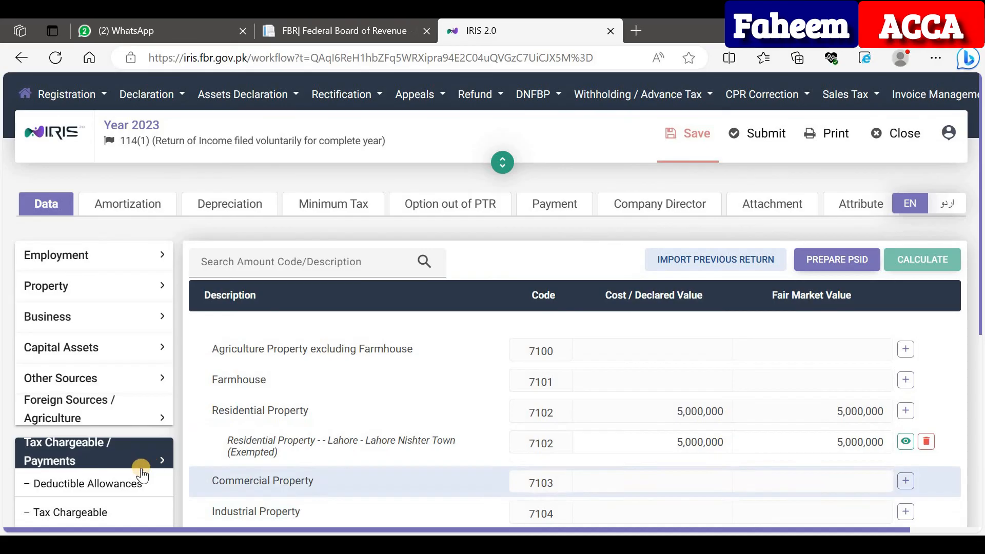
{"action": "scroll", "coordinate": [138, 464], "scroll_direction": "down", "scroll_amount": 6}
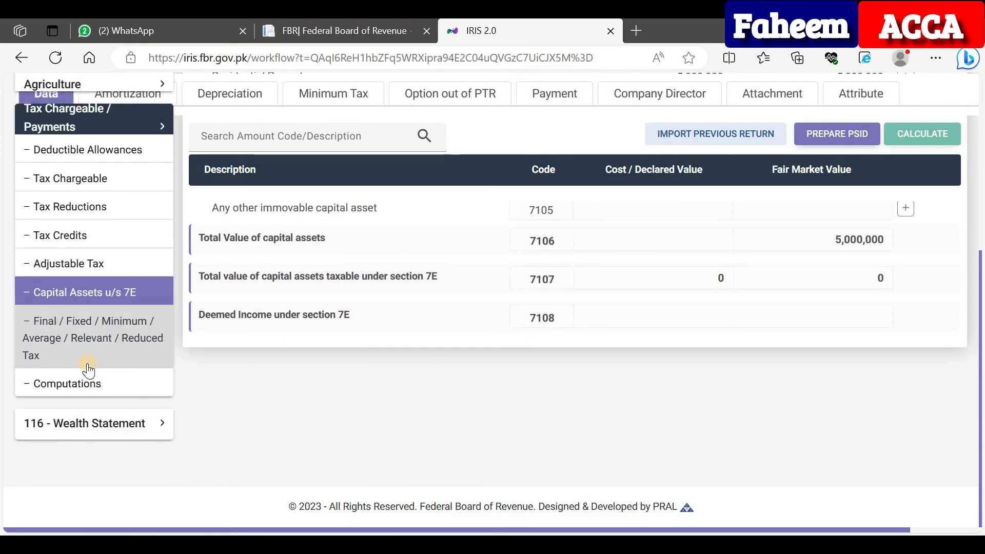
{"action": "left_click", "coordinate": [118, 297]}
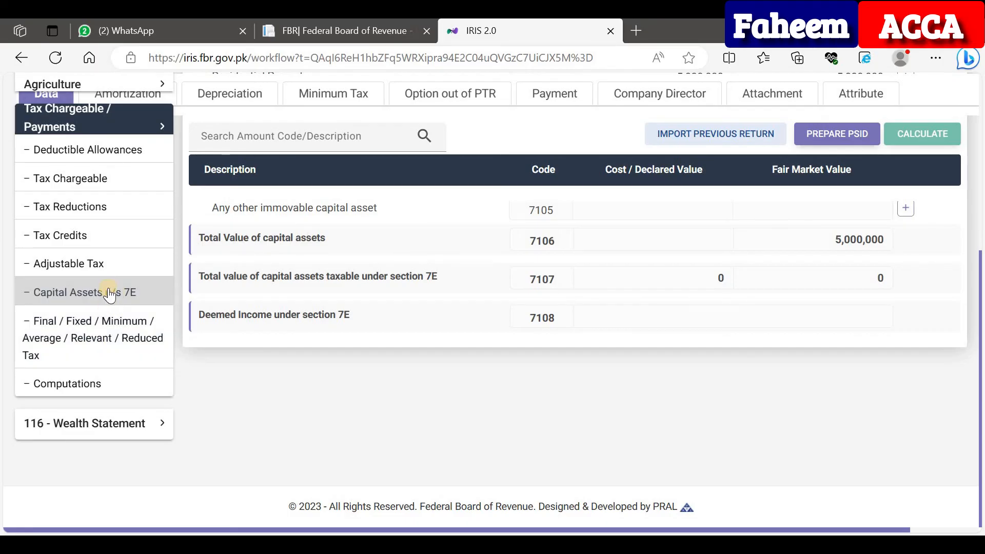
{"action": "scroll", "coordinate": [90, 288], "scroll_direction": "up", "scroll_amount": 3}
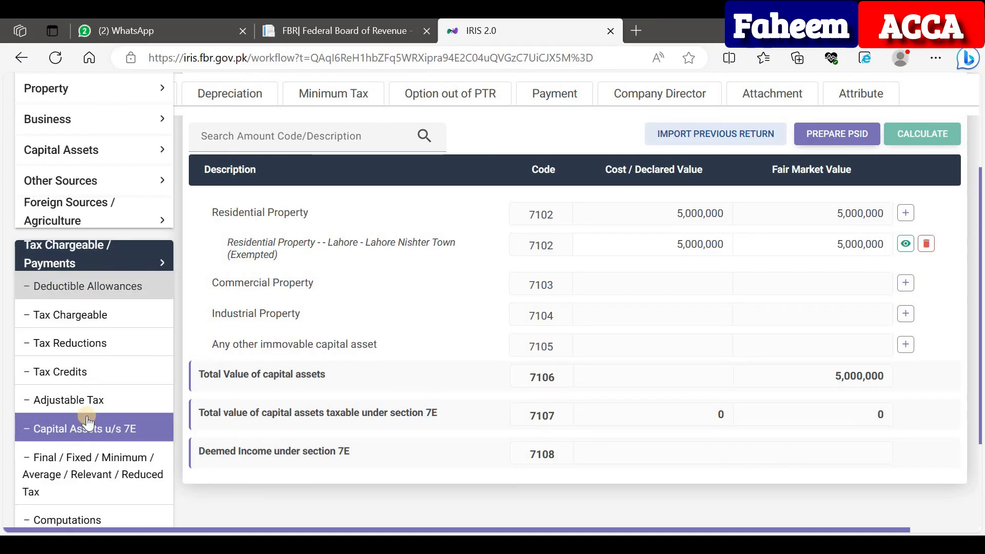
Step: Reopen the wealth statement's Personal Assets / Liabilities and check the amount of the exempted Lahore residential property
{"action": "scroll", "coordinate": [92, 421], "scroll_direction": "down", "scroll_amount": 3}
{"action": "left_click", "coordinate": [97, 434]}
{"action": "left_click", "coordinate": [105, 368]}
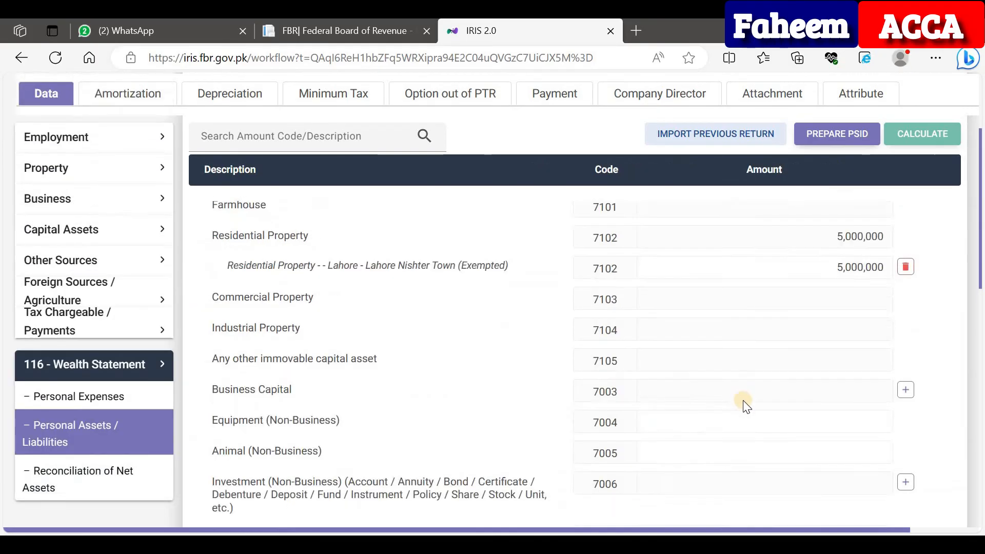
{"action": "scroll", "coordinate": [791, 421], "scroll_direction": "up", "scroll_amount": 2}
{"action": "left_click", "coordinate": [872, 443]}
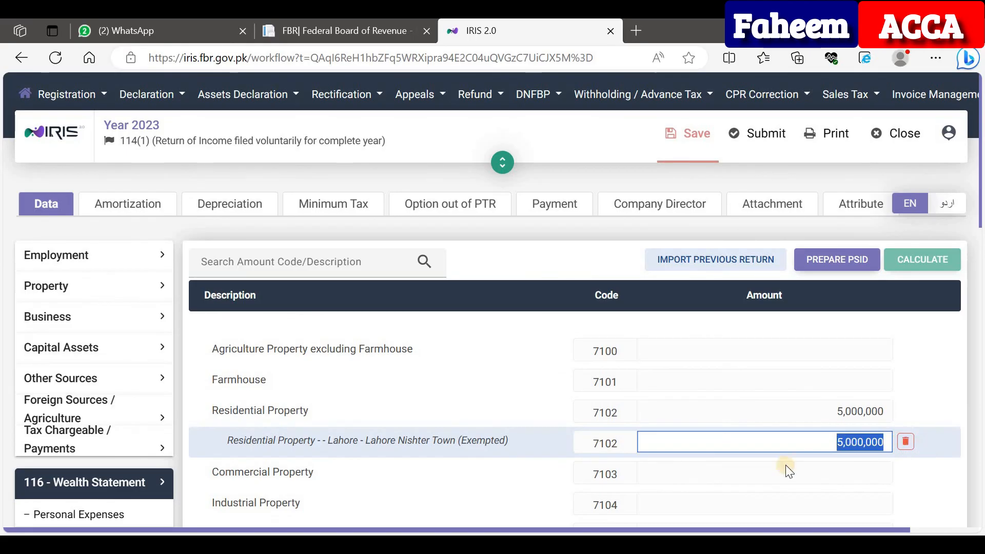
Step: Go back to the Capital Assets u/s 7E list under Tax Chargeable / Payments
{"action": "left_click", "coordinate": [110, 436]}
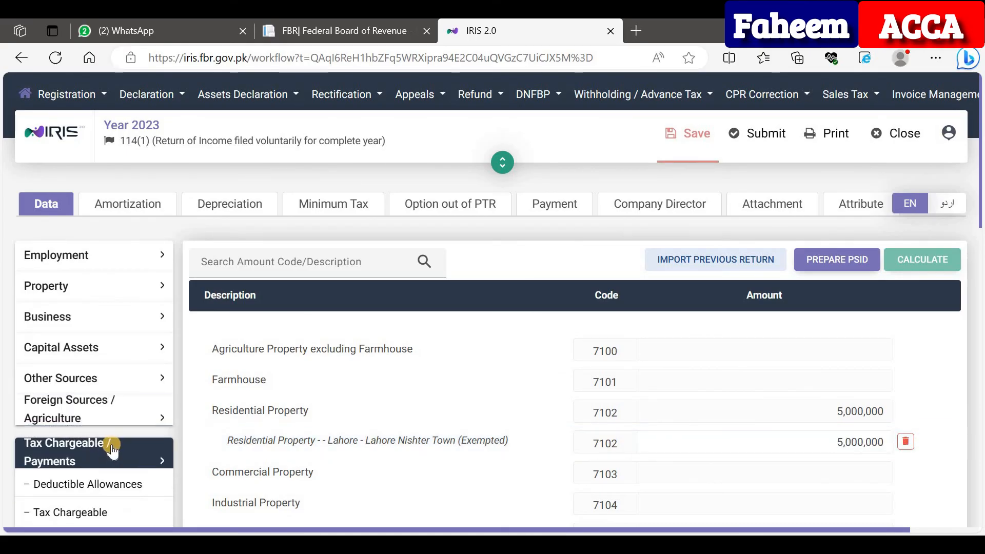
{"action": "scroll", "coordinate": [111, 477], "scroll_direction": "down", "scroll_amount": 3}
{"action": "left_click", "coordinate": [120, 508]}
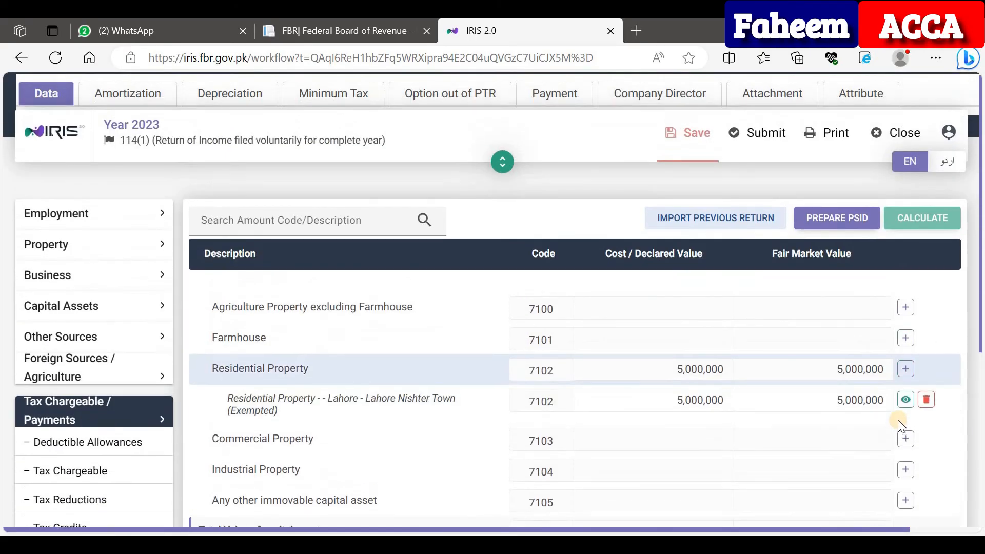